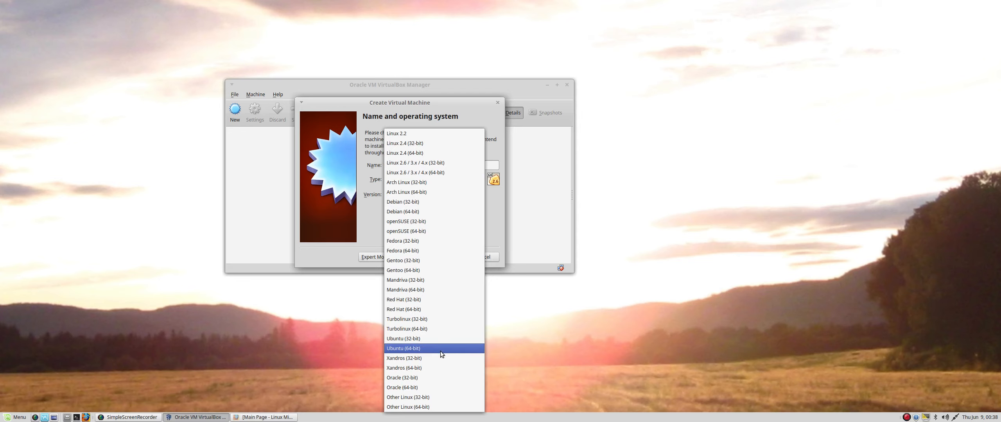
Set the version to Ubuntu (64-bit), memory to 2048 MB, and choose to create a new virtual hard disk.
{"action": "left_click", "coordinate": [440, 353]}
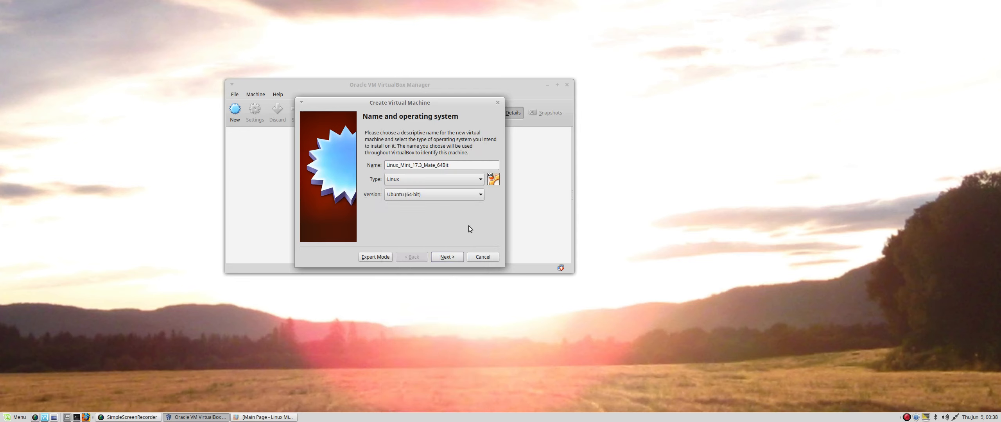
{"action": "left_click", "coordinate": [453, 258]}
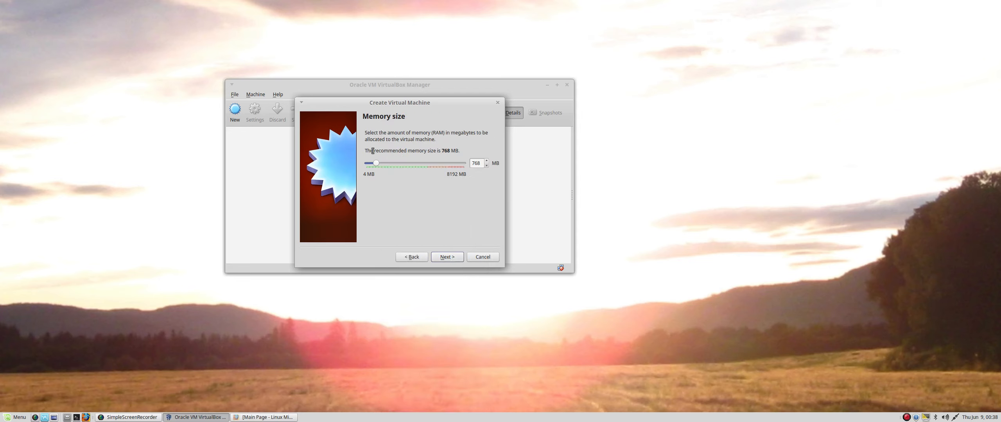
{"action": "left_click_drag", "start_coordinate": [375, 162], "coordinate": [390, 163]}
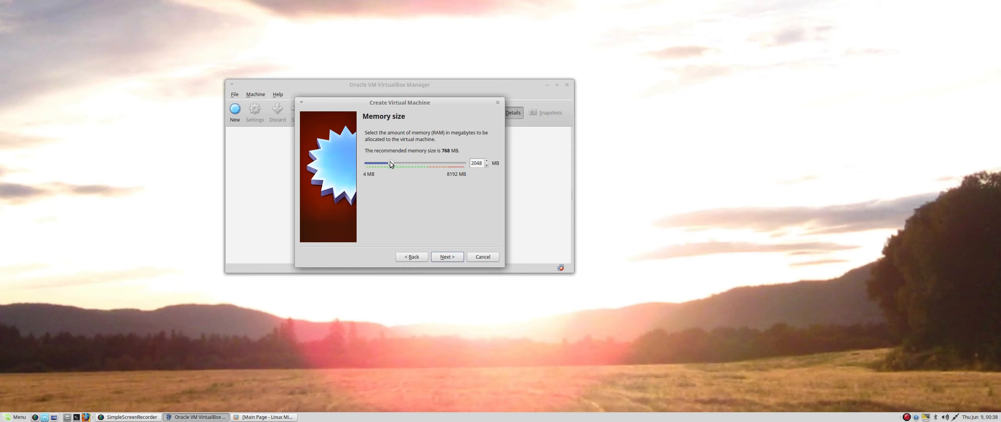
{"action": "left_click", "coordinate": [455, 258]}
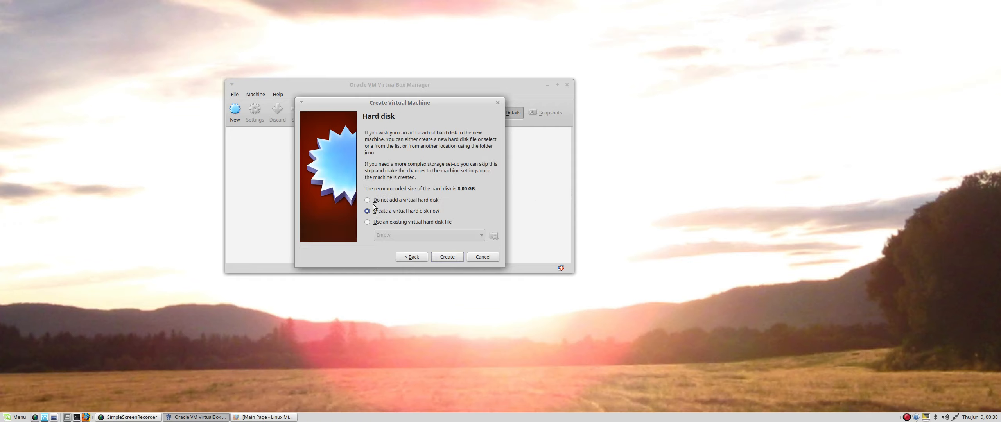
{"action": "left_click", "coordinate": [459, 258]}
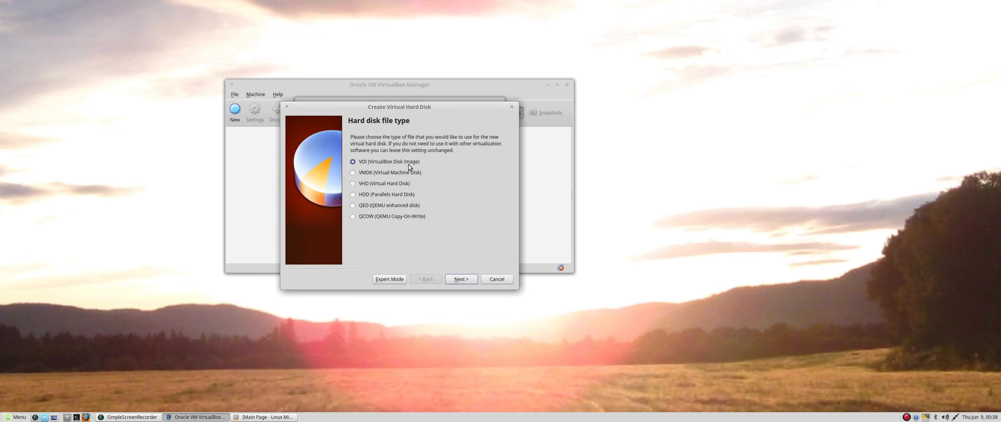
Make a dynamically allocated VDI named Linux_Mint_17.3_Mate_64Bit, sized 24.08 GB.
{"action": "left_click", "coordinate": [475, 280]}
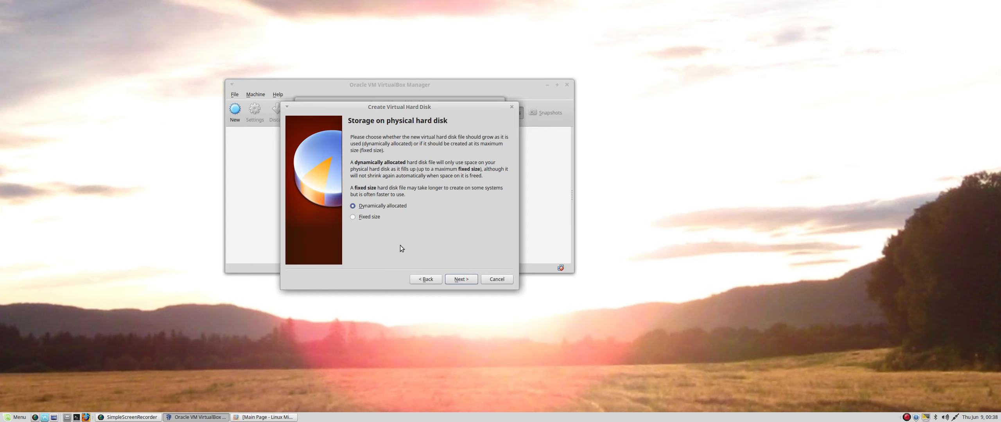
{"action": "left_click", "coordinate": [472, 283]}
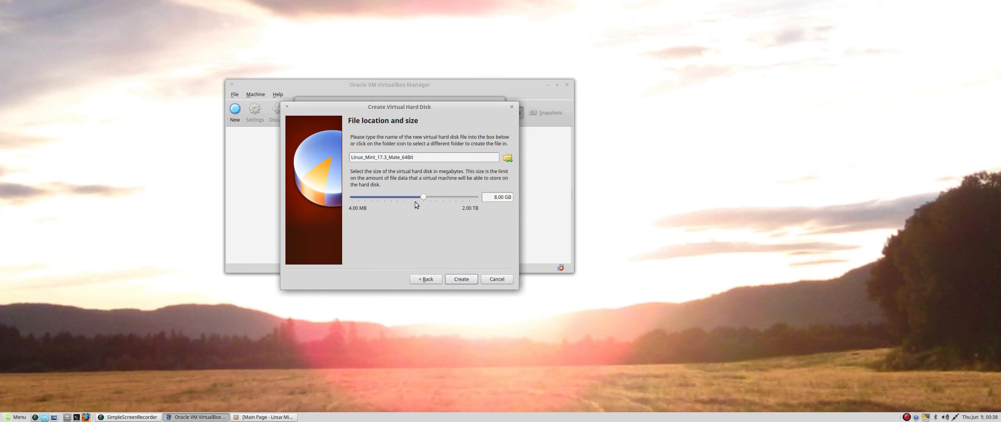
{"action": "left_click", "coordinate": [507, 158]}
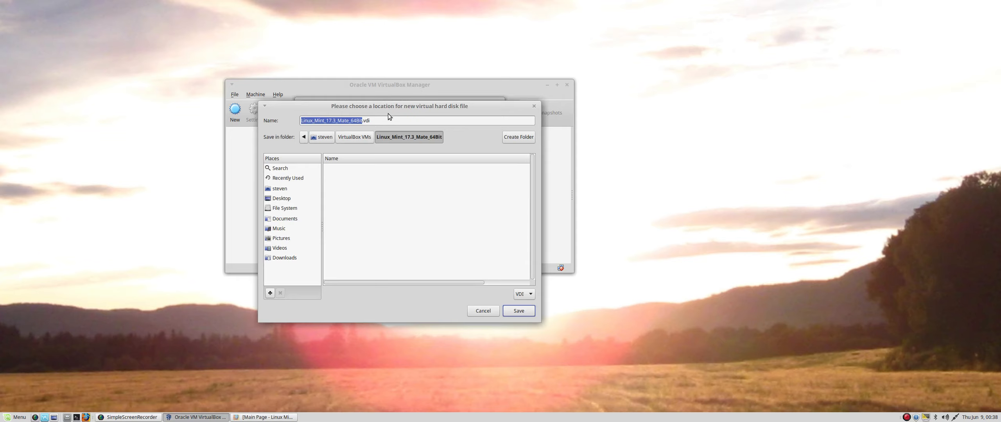
{"action": "left_click", "coordinate": [493, 310]}
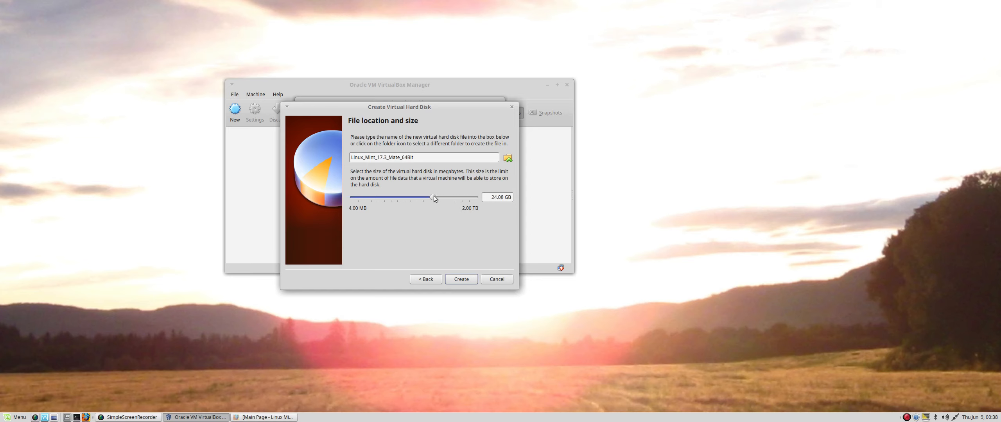
Create the machine and review its 2-CPU processor settings.
{"action": "left_click", "coordinate": [467, 279]}
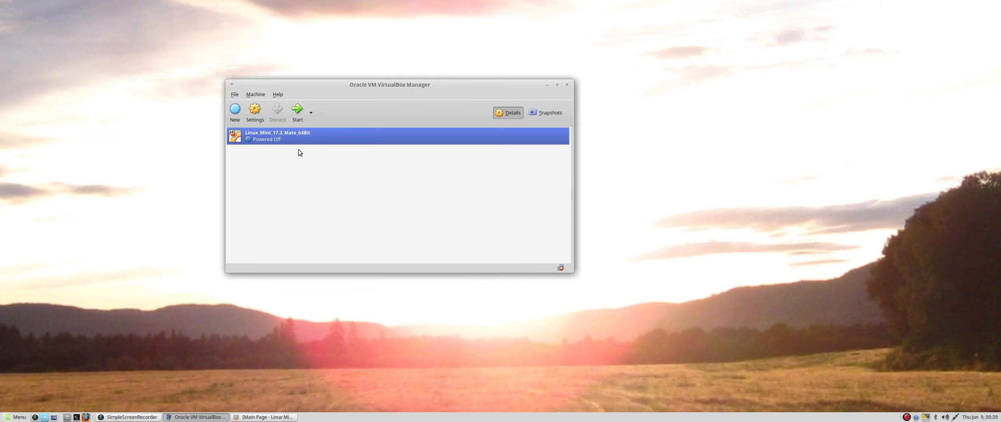
{"action": "right_click", "coordinate": [287, 133]}
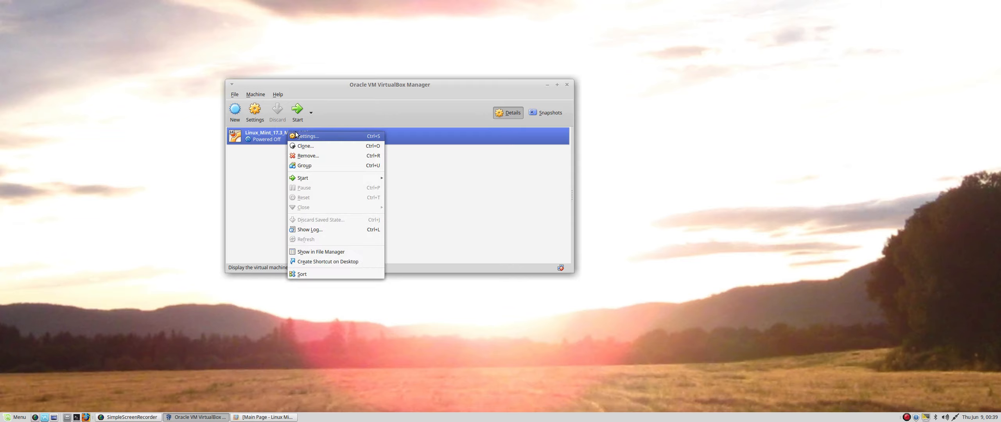
{"action": "left_click", "coordinate": [297, 136]}
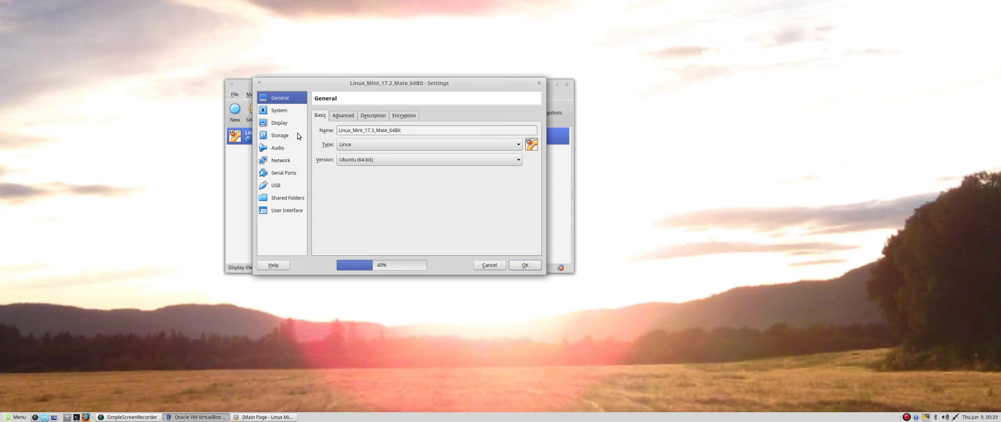
{"action": "left_click", "coordinate": [280, 110]}
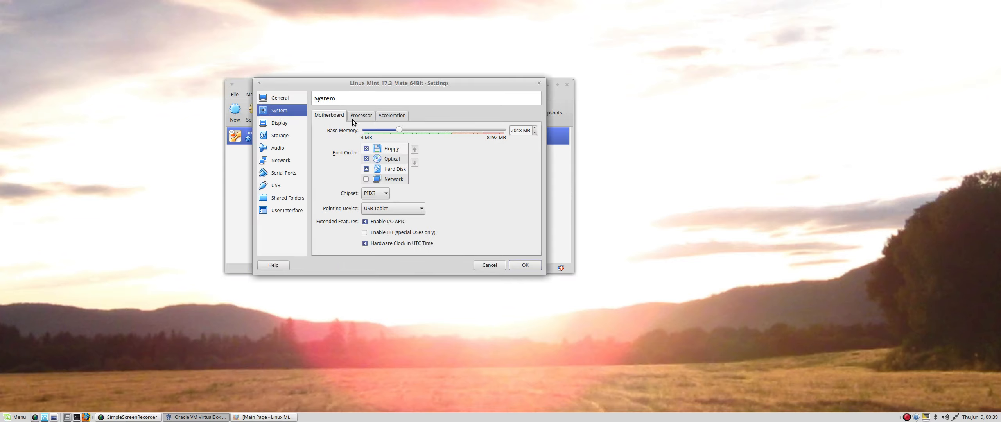
{"action": "left_click", "coordinate": [364, 116]}
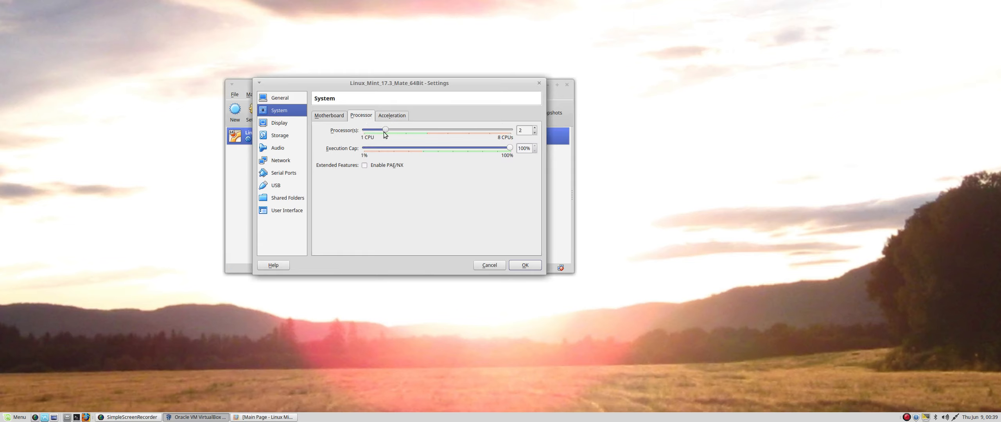
Raise the display's video memory to 128 MB and save the settings.
{"action": "left_click", "coordinate": [279, 123]}
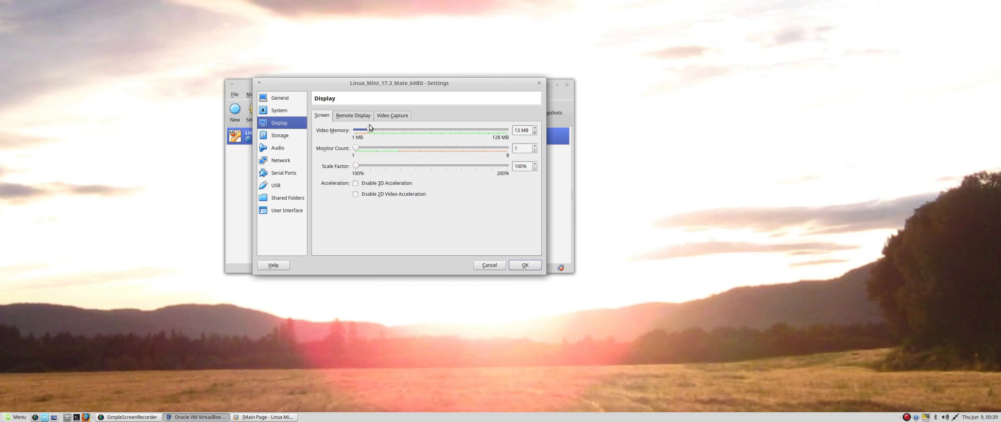
{"action": "left_click_drag", "start_coordinate": [368, 129], "coordinate": [518, 128]}
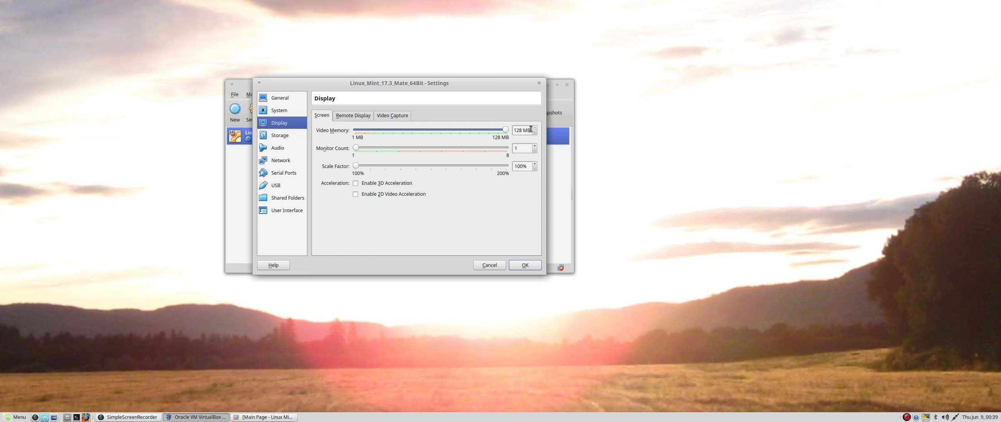
{"action": "left_click", "coordinate": [530, 267]}
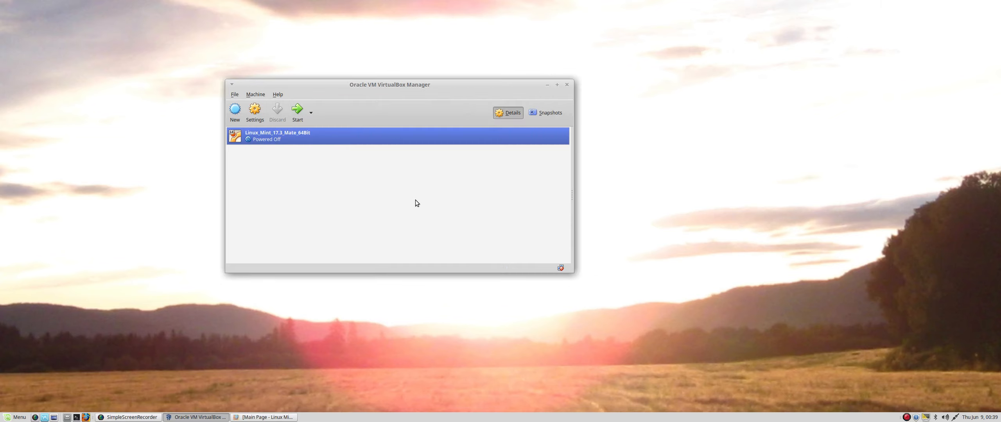
Normal-start the VM and position its window and the start-up disk dialog.
{"action": "right_click", "coordinate": [284, 138]}
{"action": "mouse_move", "coordinate": [317, 182]}
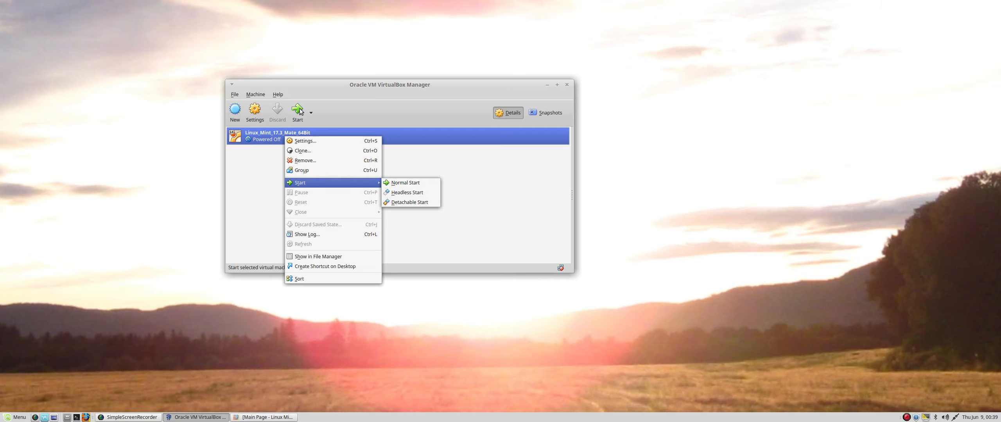
{"action": "left_click", "coordinate": [403, 182]}
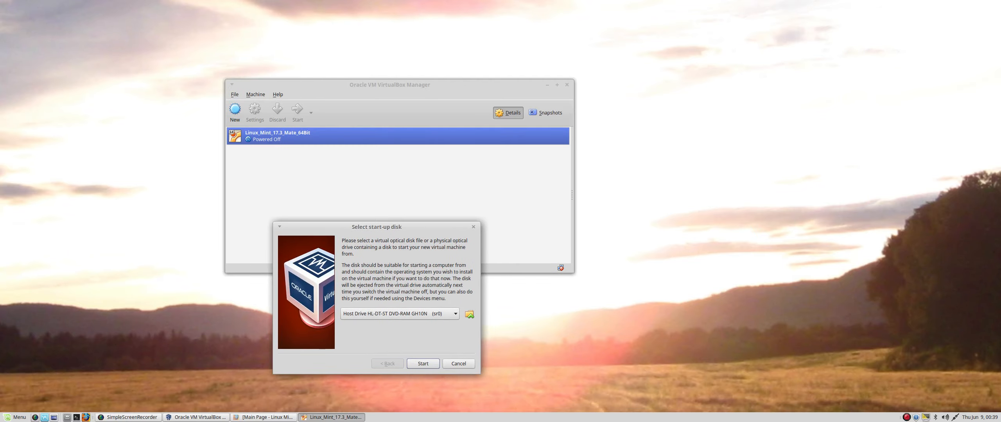
{"action": "left_click_drag", "start_coordinate": [321, 0], "coordinate": [256, 122]}
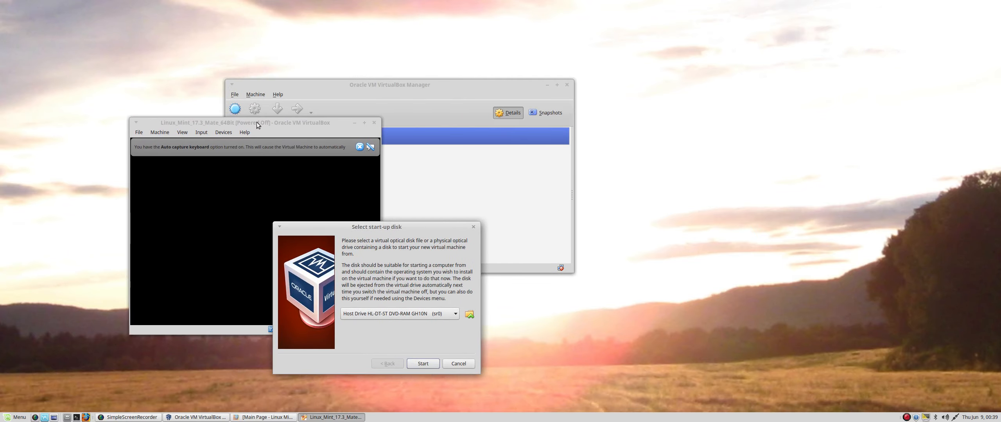
{"action": "left_click_drag", "start_coordinate": [363, 230], "coordinate": [340, 147]}
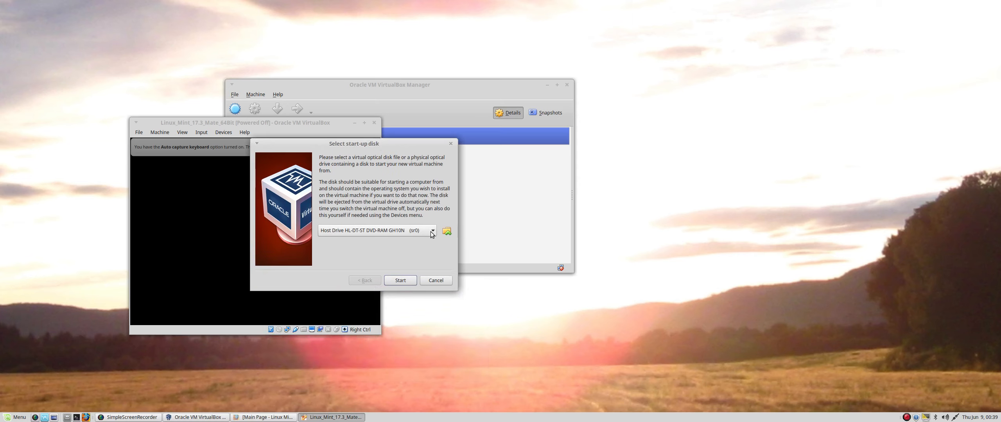
Choose linuxmint-17.3-mate-64bit.iso as the start-up disk and boot from it.
{"action": "left_click", "coordinate": [446, 231]}
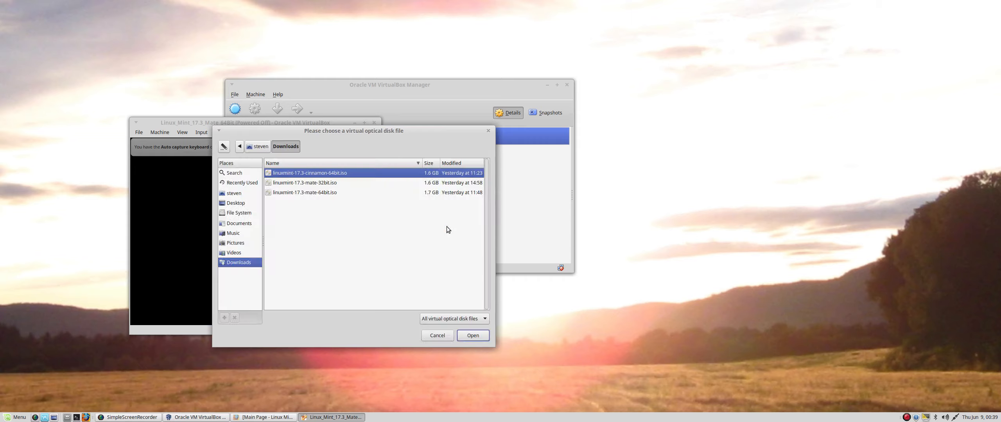
{"action": "left_click", "coordinate": [329, 194]}
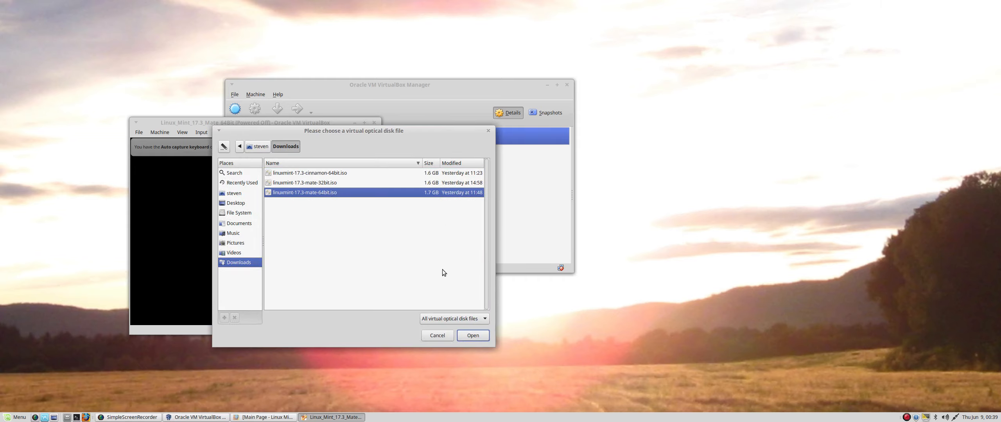
{"action": "left_click", "coordinate": [473, 337]}
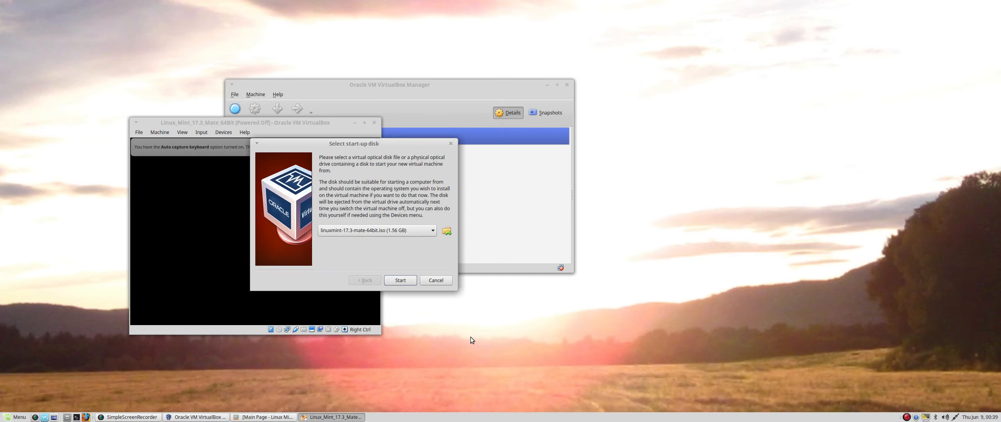
{"action": "left_click", "coordinate": [401, 280]}
Dismiss the keyboard capture notice, move the VM window up-left, and enlarge it while Mint boots.
{"action": "left_click_drag", "start_coordinate": [307, 122], "coordinate": [413, 110]}
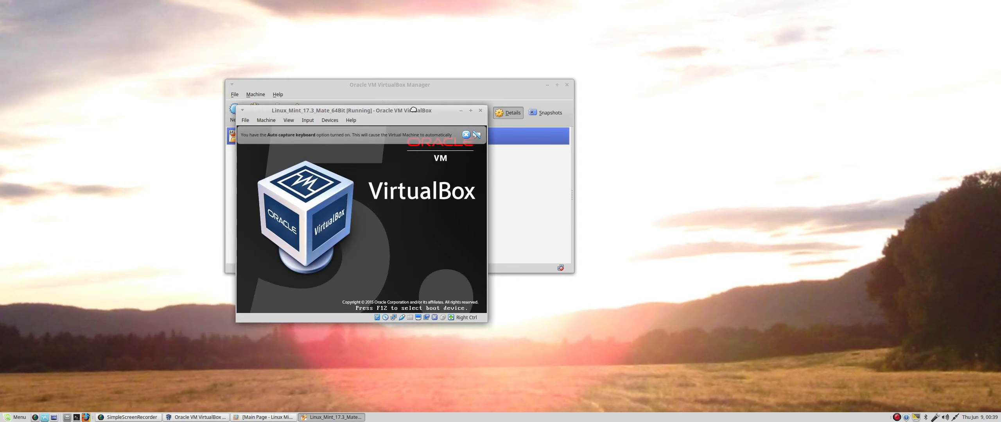
{"action": "left_click", "coordinate": [467, 135]}
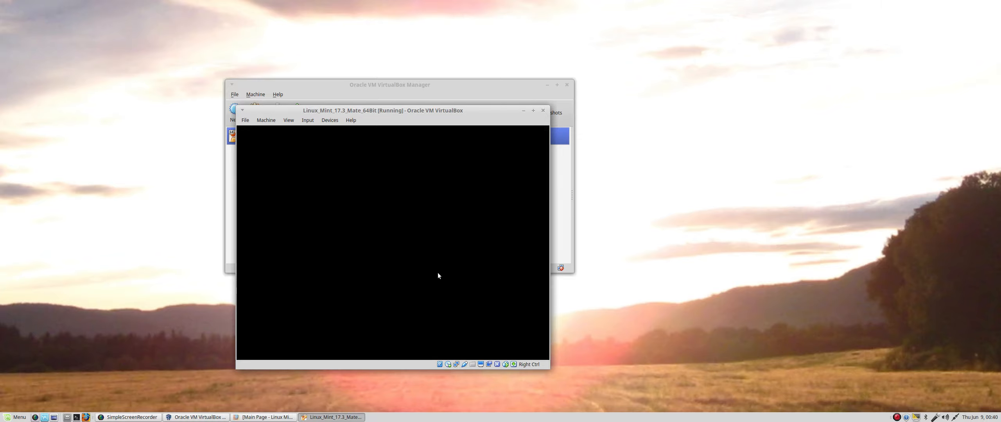
{"action": "left_click_drag", "start_coordinate": [455, 110], "coordinate": [372, 15]}
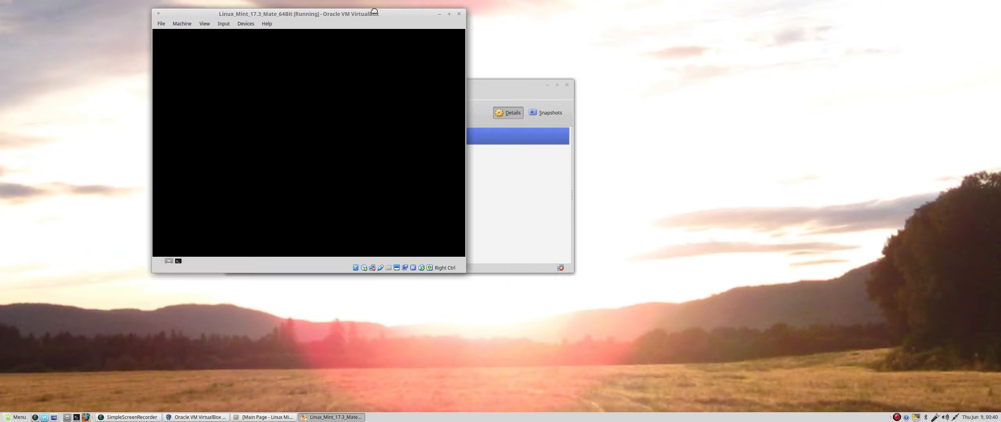
{"action": "left_click_drag", "start_coordinate": [460, 272], "coordinate": [635, 396]}
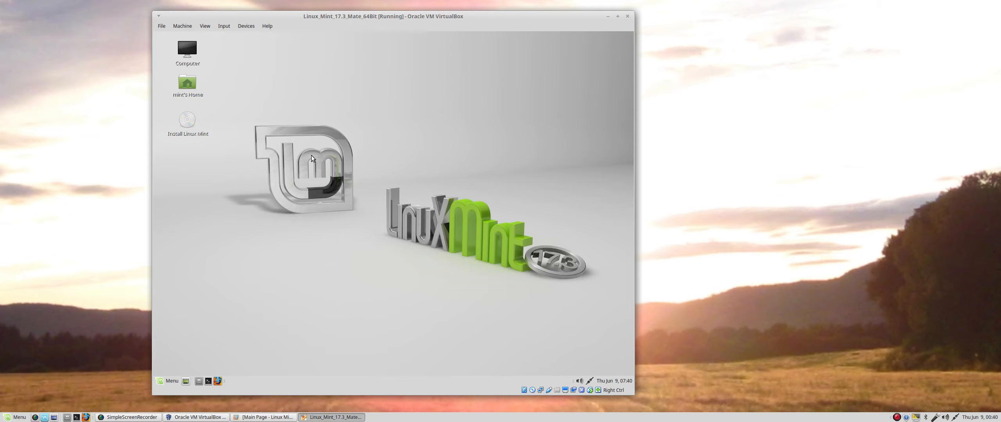
Close the Mint menu and launch the Install Linux Mint desktop icon.
{"action": "left_click", "coordinate": [173, 382]}
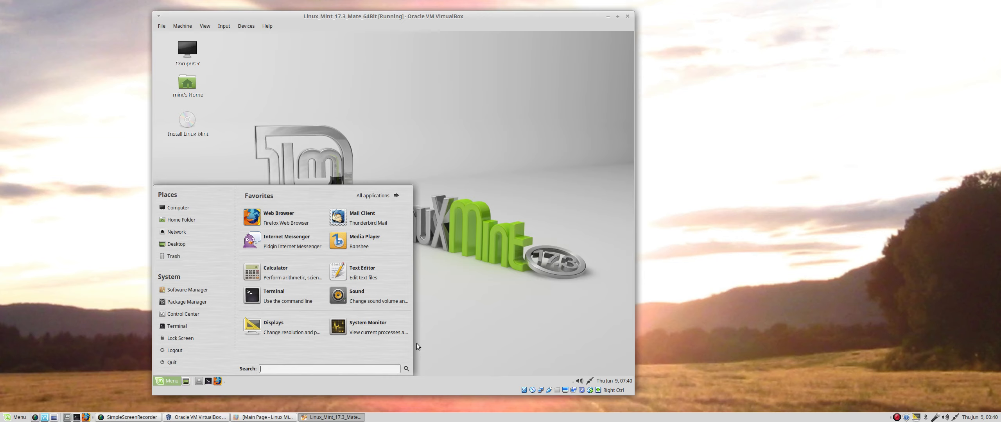
{"action": "left_click", "coordinate": [368, 147]}
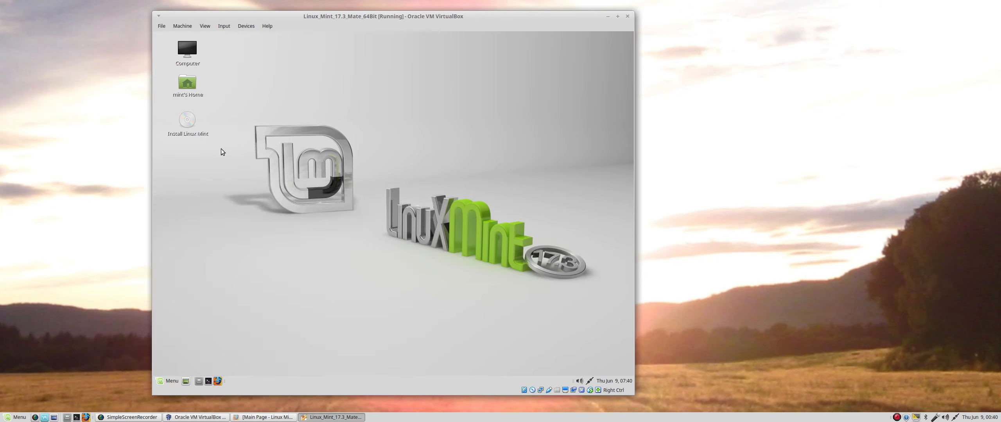
{"action": "left_click", "coordinate": [186, 123]}
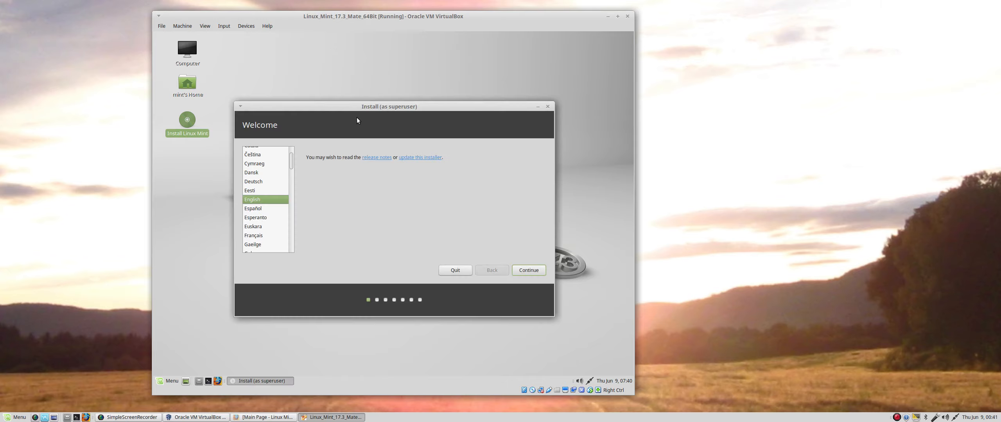
Keep English on Welcome and continue past Preparing to install Linux Mint.
{"action": "left_click", "coordinate": [543, 276]}
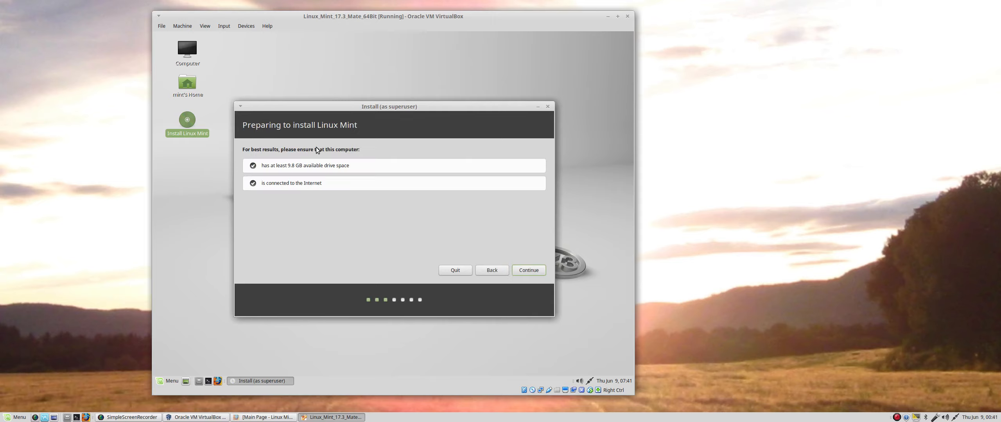
{"action": "left_click", "coordinate": [523, 270]}
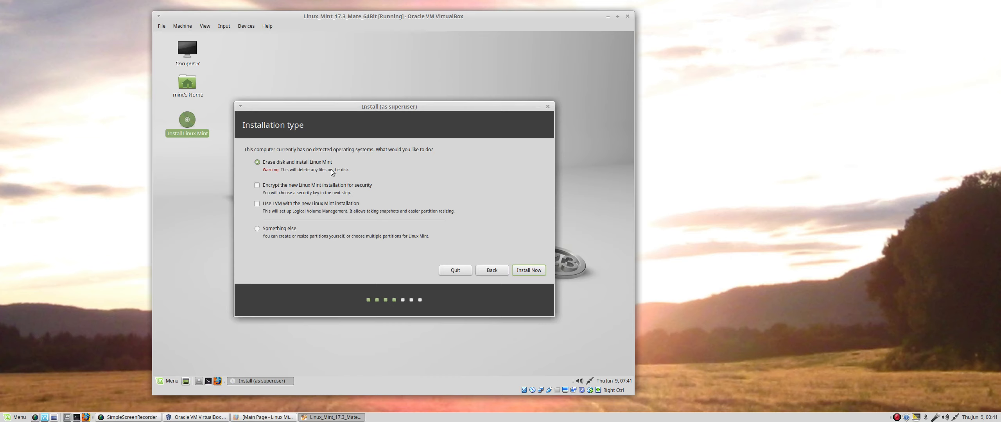
Choose Erase disk and install Linux Mint, then confirm writing the partition changes.
{"action": "left_click", "coordinate": [541, 274]}
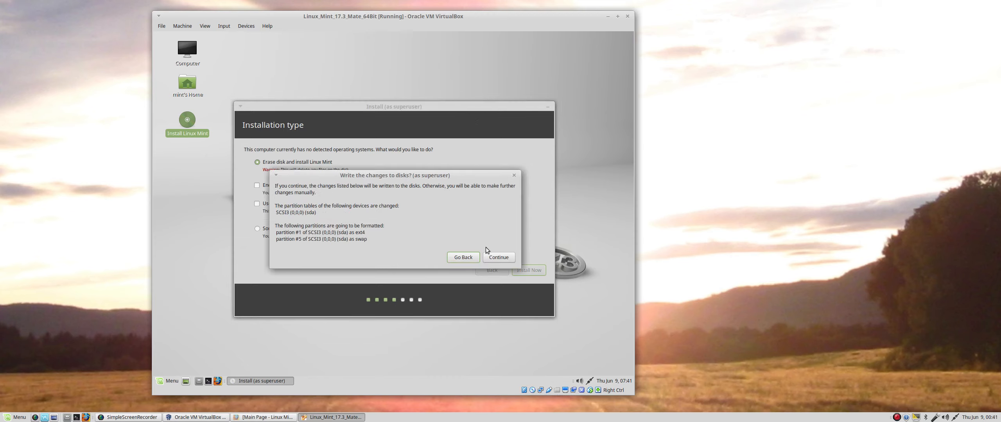
{"action": "left_click", "coordinate": [512, 260]}
{"action": "left_click", "coordinate": [512, 260]}
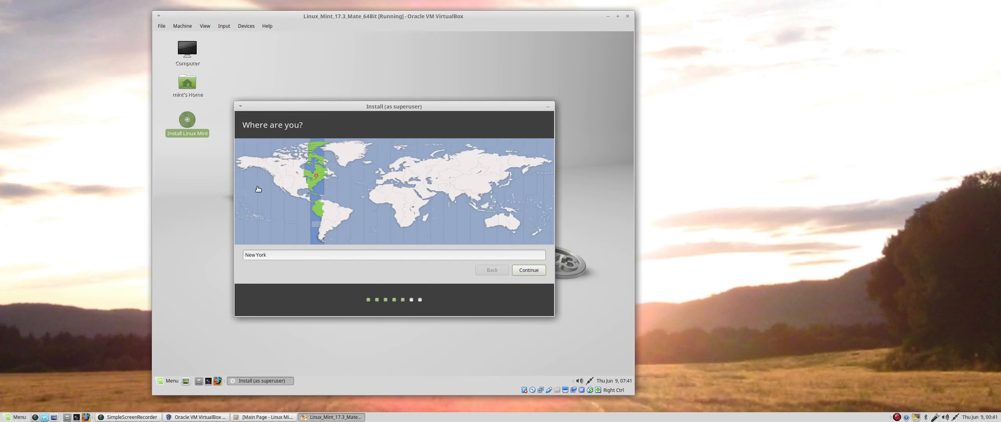
Pick Los Angeles as the timezone and keep the English (US) keyboard layout.
{"action": "left_click", "coordinate": [276, 185]}
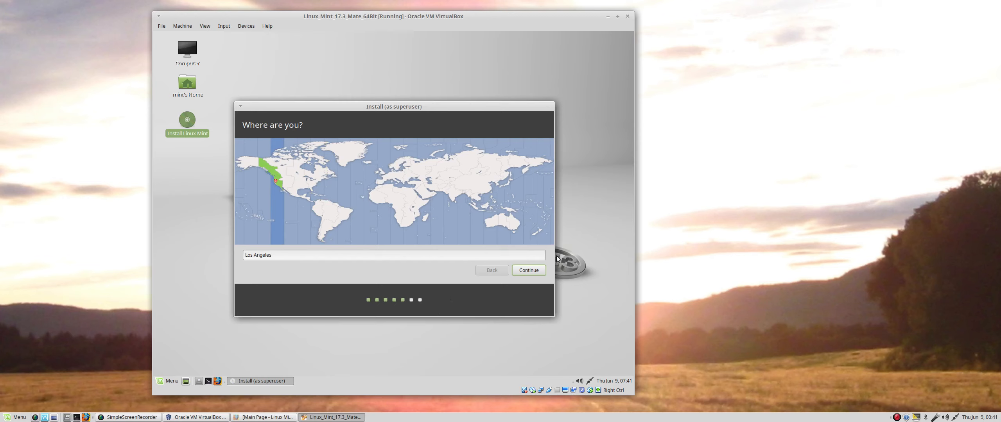
{"action": "left_click", "coordinate": [522, 271]}
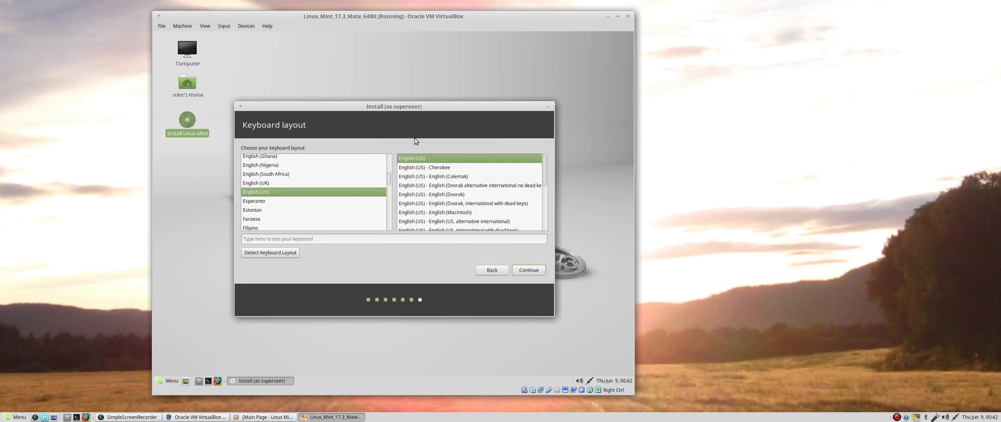
{"action": "left_click", "coordinate": [544, 271]}
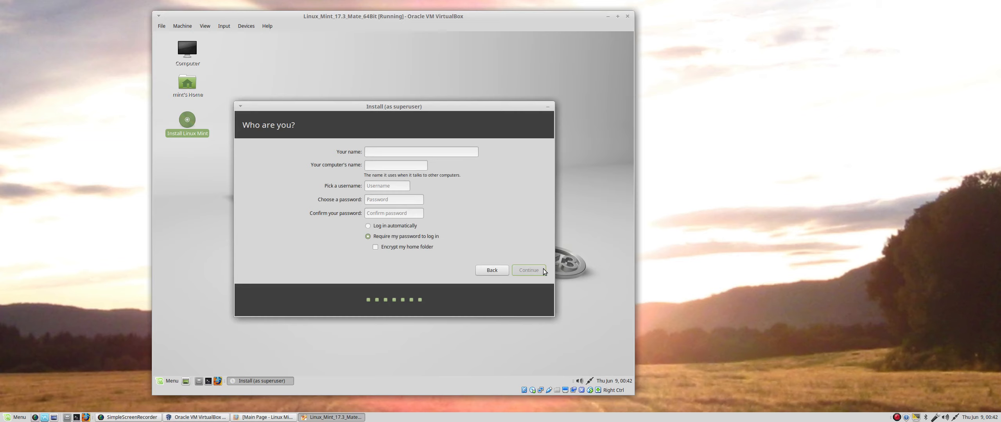
Enter the user's name, keep default computer and usernames, set and confirm a password, and install.
{"action": "type", "text": "name"}
{"action": "key", "text": "Tab"}
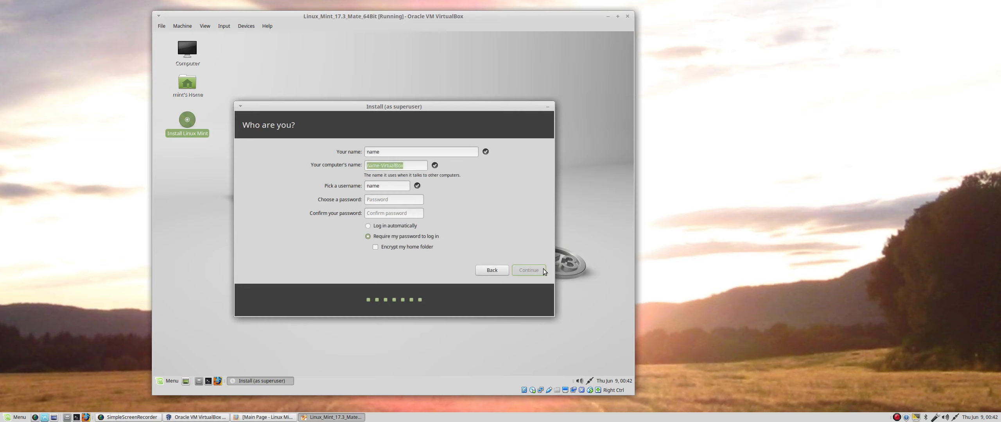
{"action": "key", "text": "Tab"}
{"action": "key", "text": "Tab"}
{"action": "type", "text": "password"}
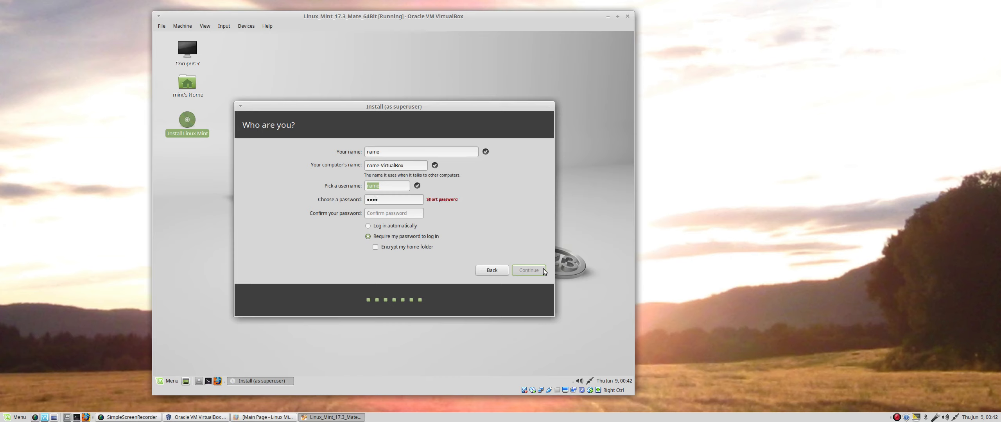
{"action": "key", "text": "Tab"}
{"action": "type", "text": "password"}
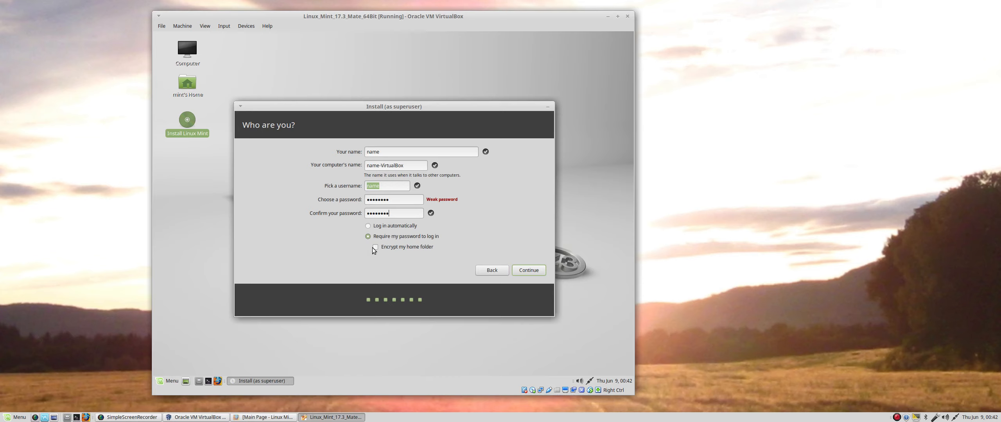
{"action": "left_click", "coordinate": [536, 270]}
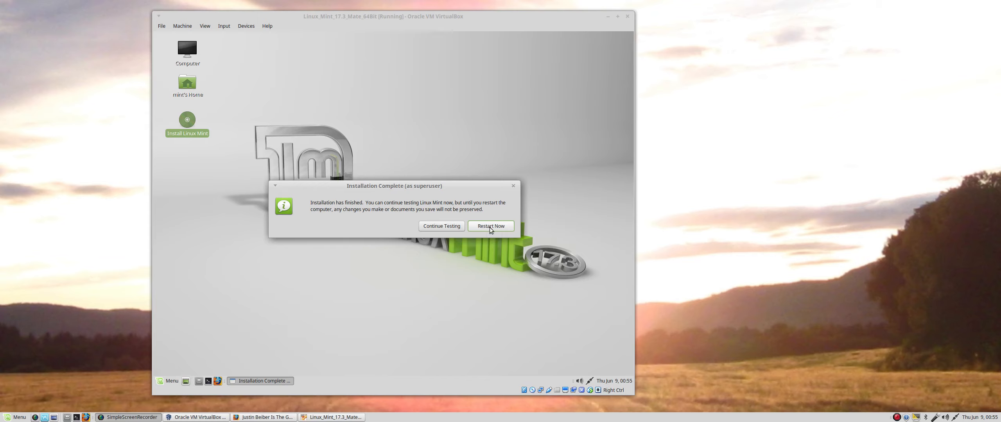
Restart the Linux Mint guest from the Installation Complete dialog.
{"action": "left_click", "coordinate": [505, 228]}
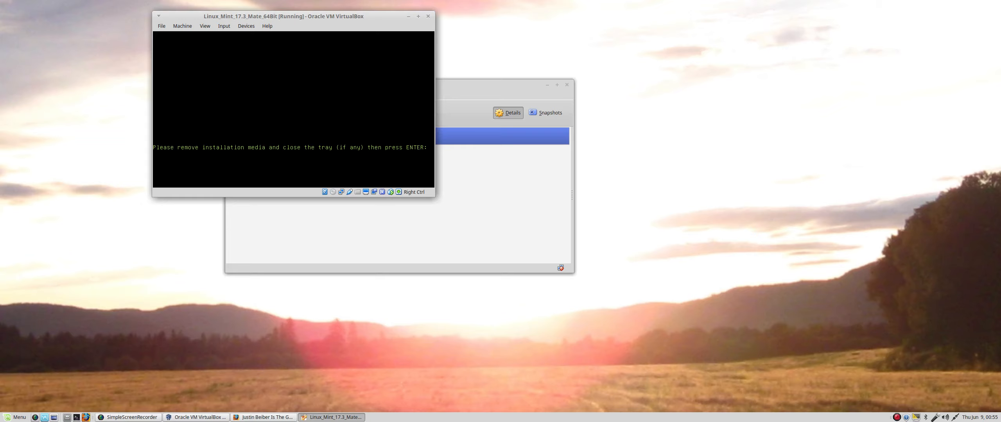
Dismiss the remove-media prompt, then power off the Linux Mint virtual machine and close its window.
{"action": "key", "text": "Return"}
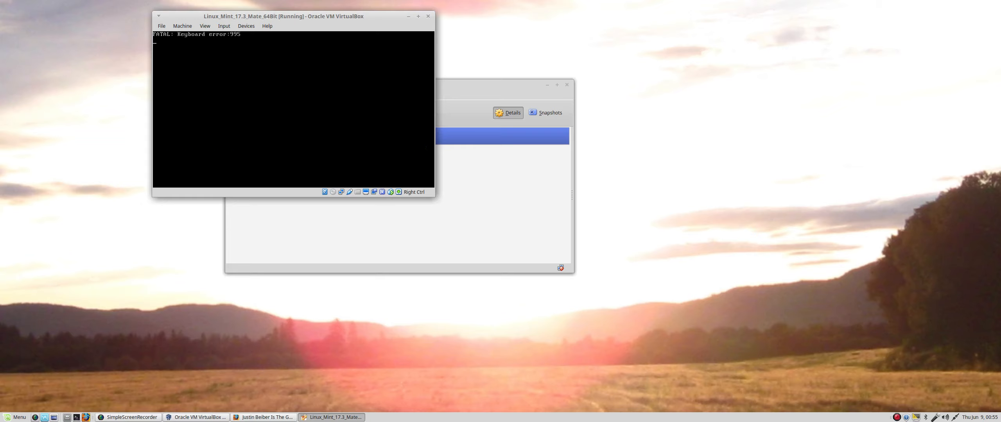
{"action": "left_click", "coordinate": [428, 16]}
{"action": "left_click", "coordinate": [312, 114]}
{"action": "left_click", "coordinate": [329, 132]}
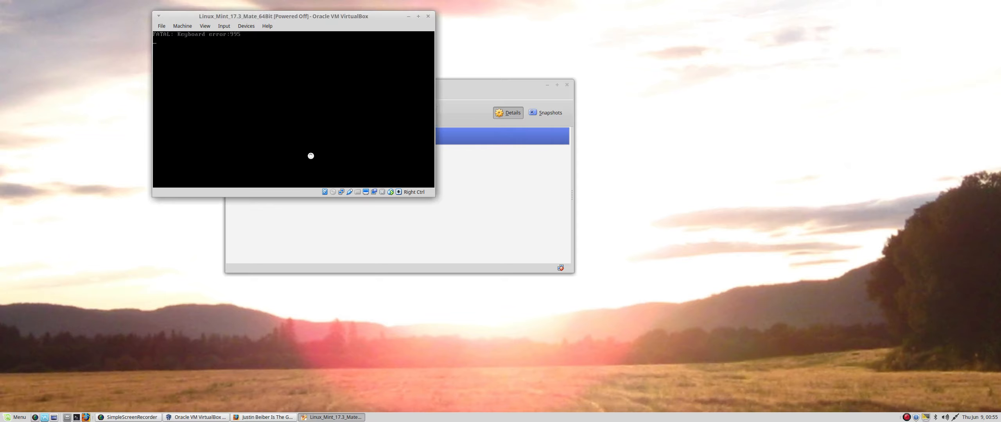
{"action": "right_click", "coordinate": [276, 140]}
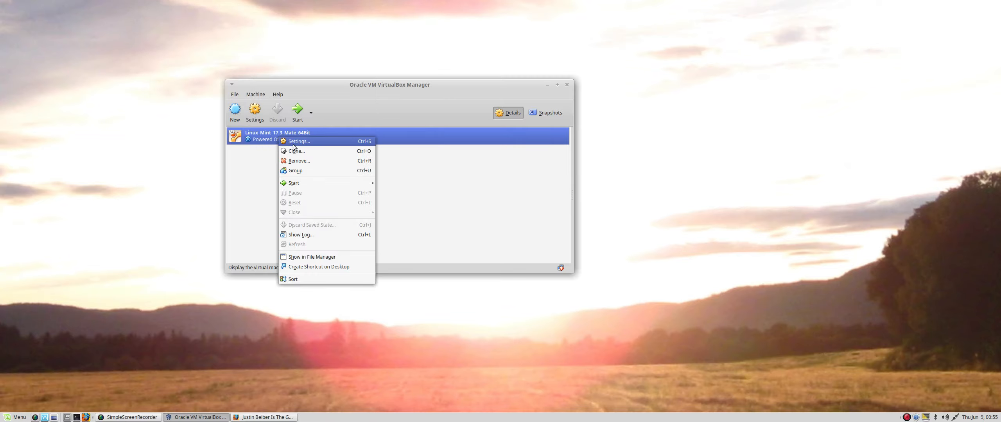
Start Linux_Mint_17.3_Mate_64Bit again and dismiss both notification bars over its screen.
{"action": "left_click", "coordinate": [297, 114]}
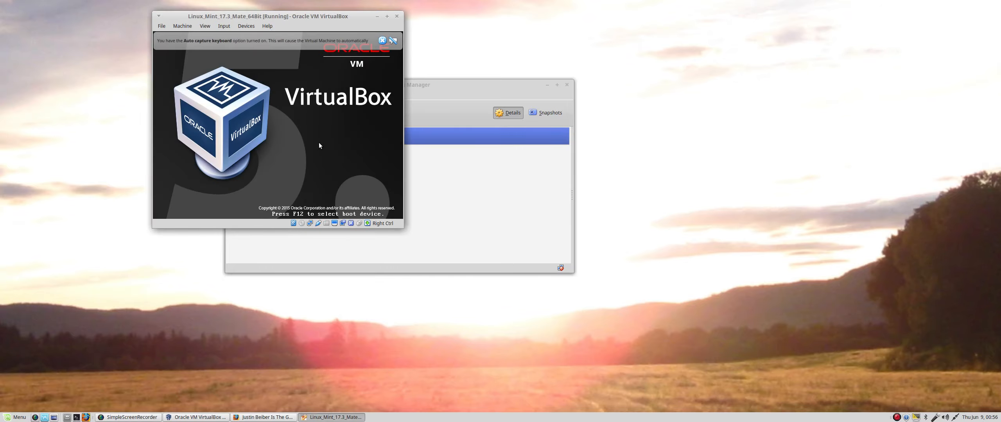
{"action": "left_click", "coordinate": [382, 40]}
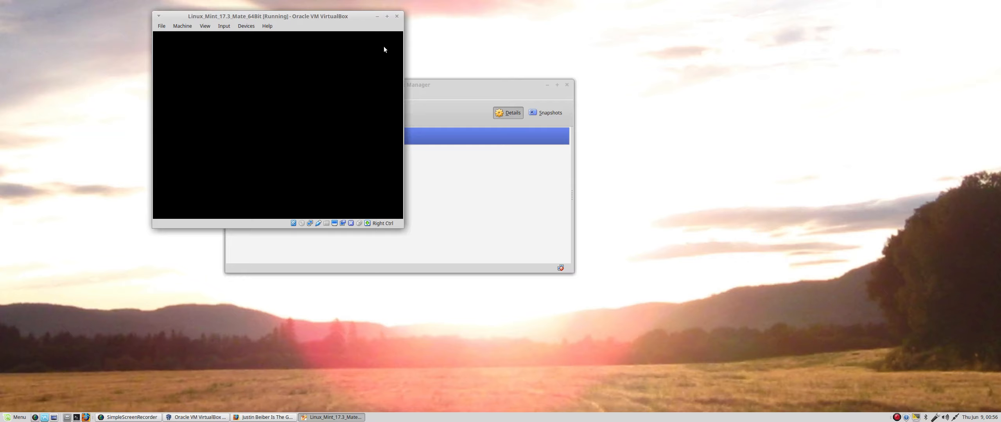
{"action": "left_click", "coordinate": [383, 43]}
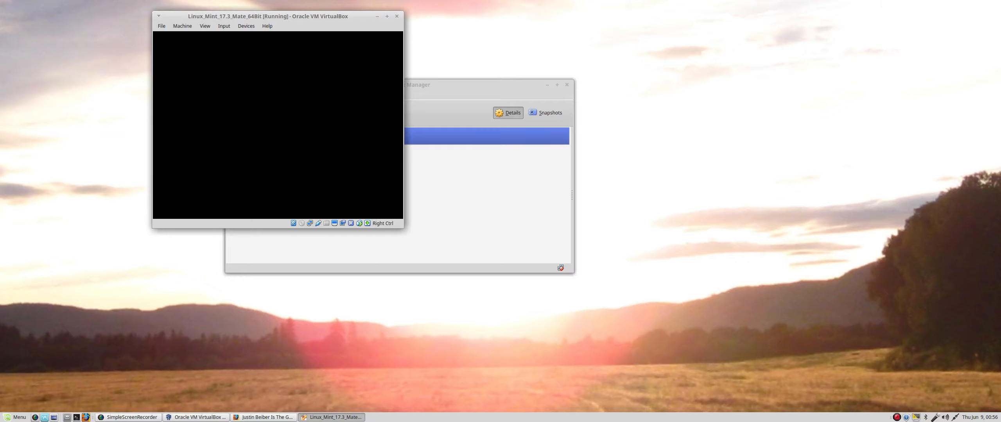